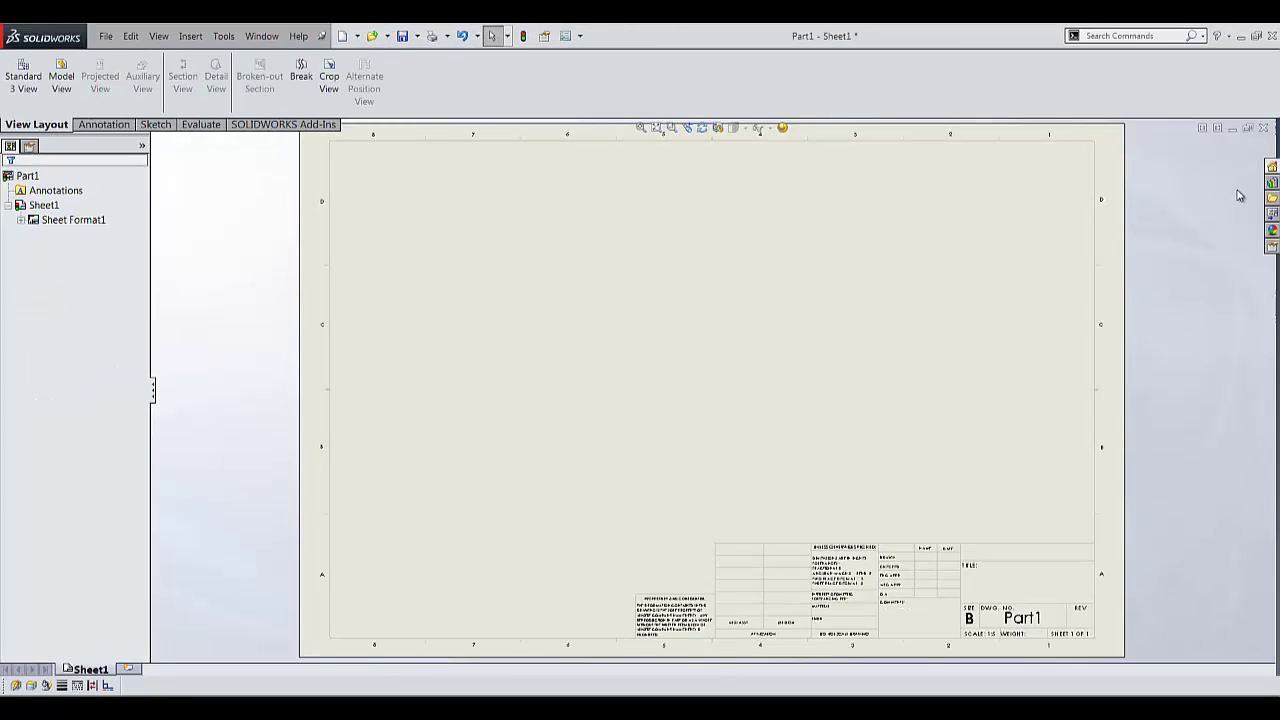
- Place the Isometric view of the channel beam near the sheet centre, shaded with edges
left_click(1272, 182)
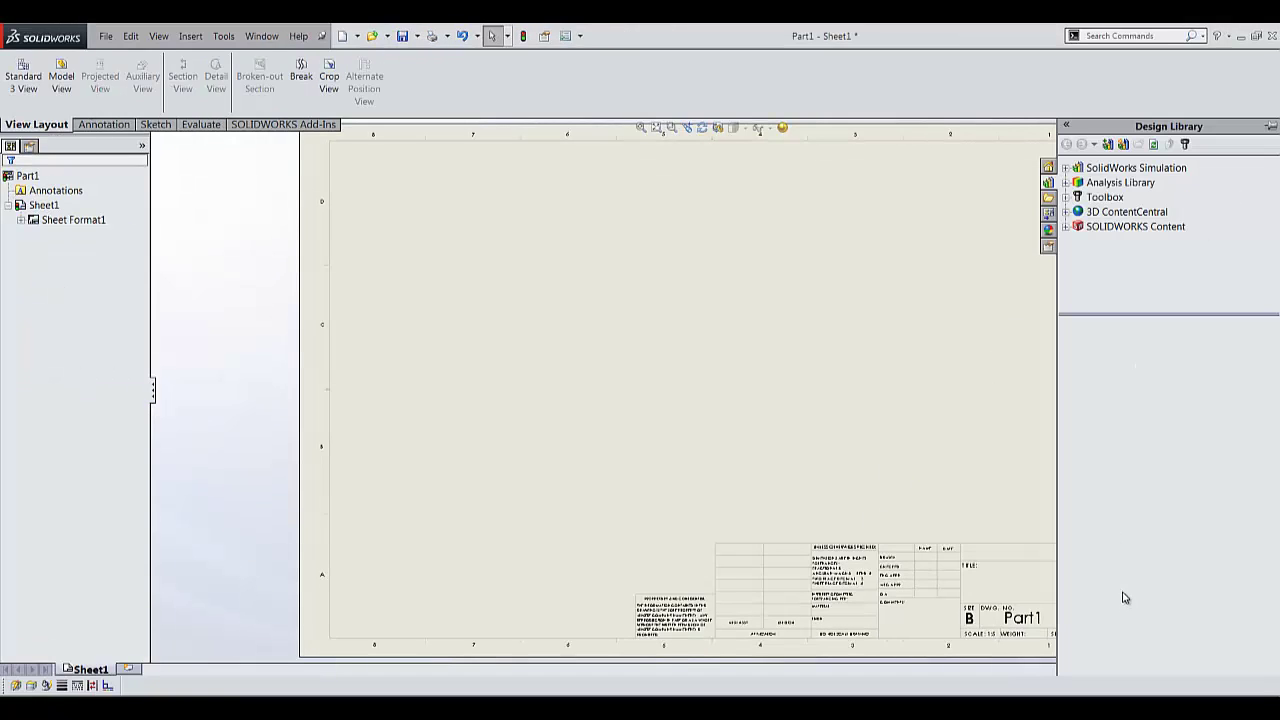
left_click(1048, 229)
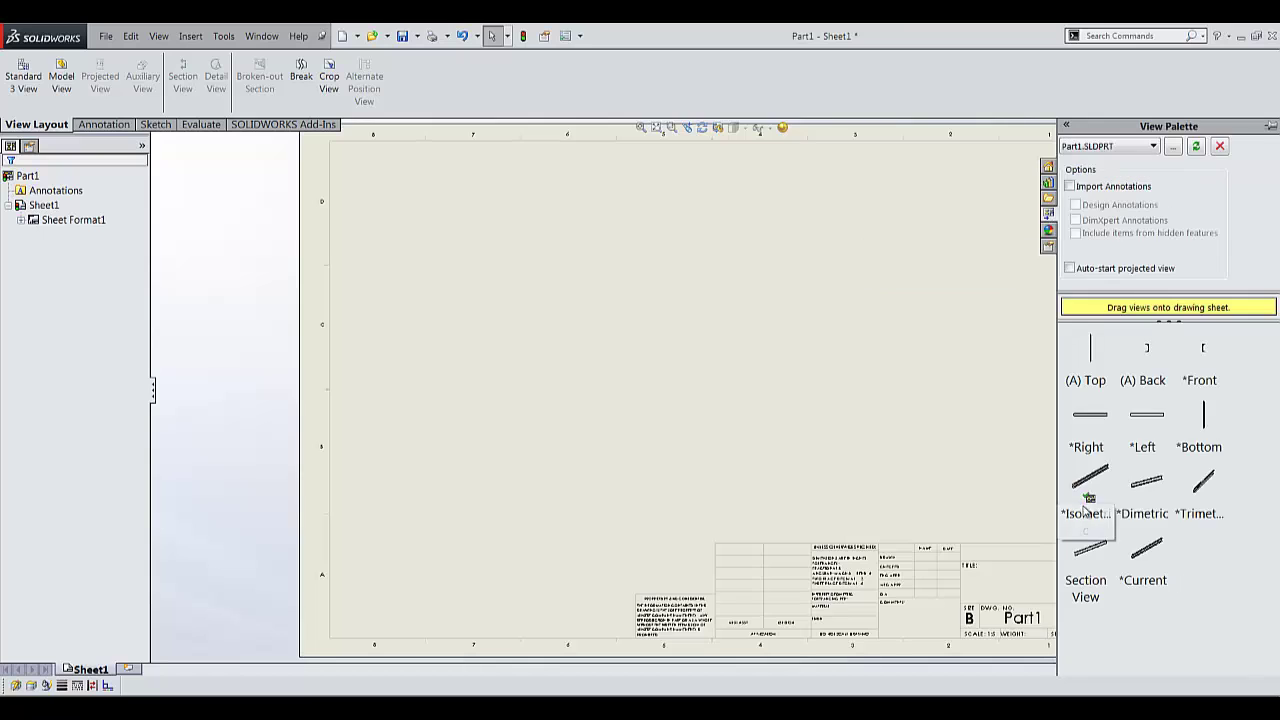
mouse_move(1088, 497)
left_mouse_down()
mouse_move(729, 349)
mouse_move(745, 356)
left_mouse_up()
left_click(735, 128)
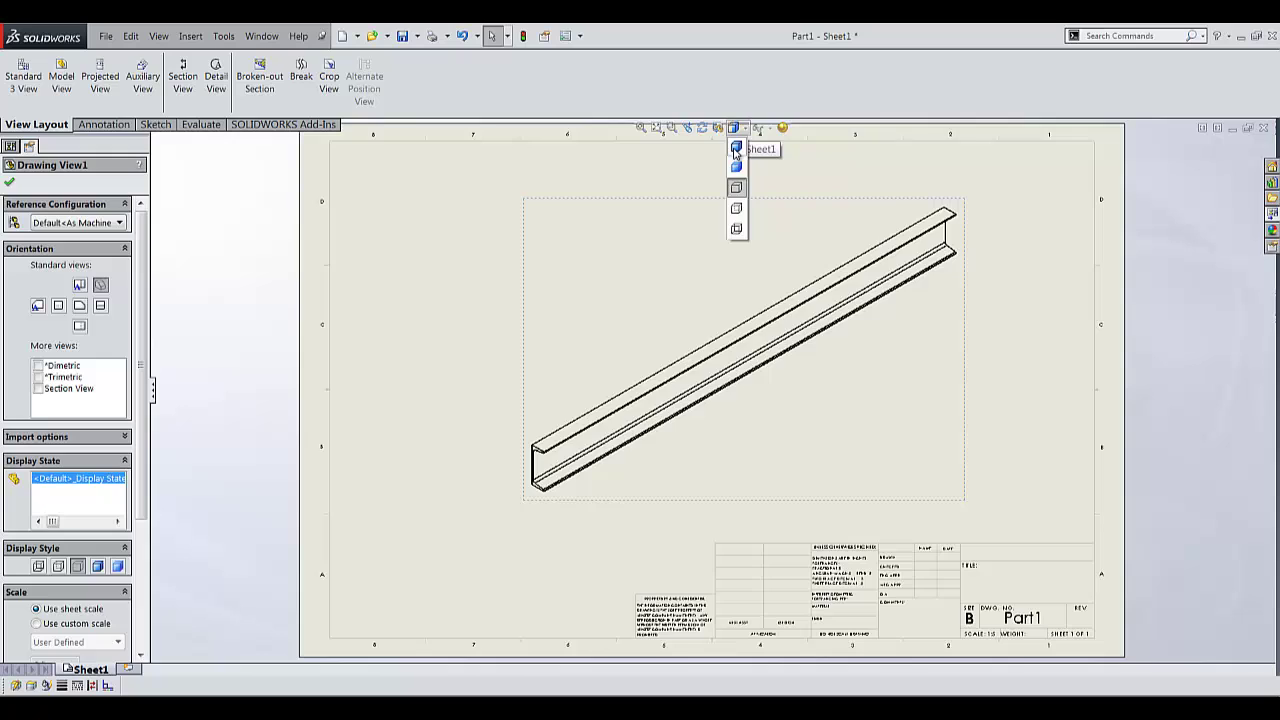
left_click(736, 148)
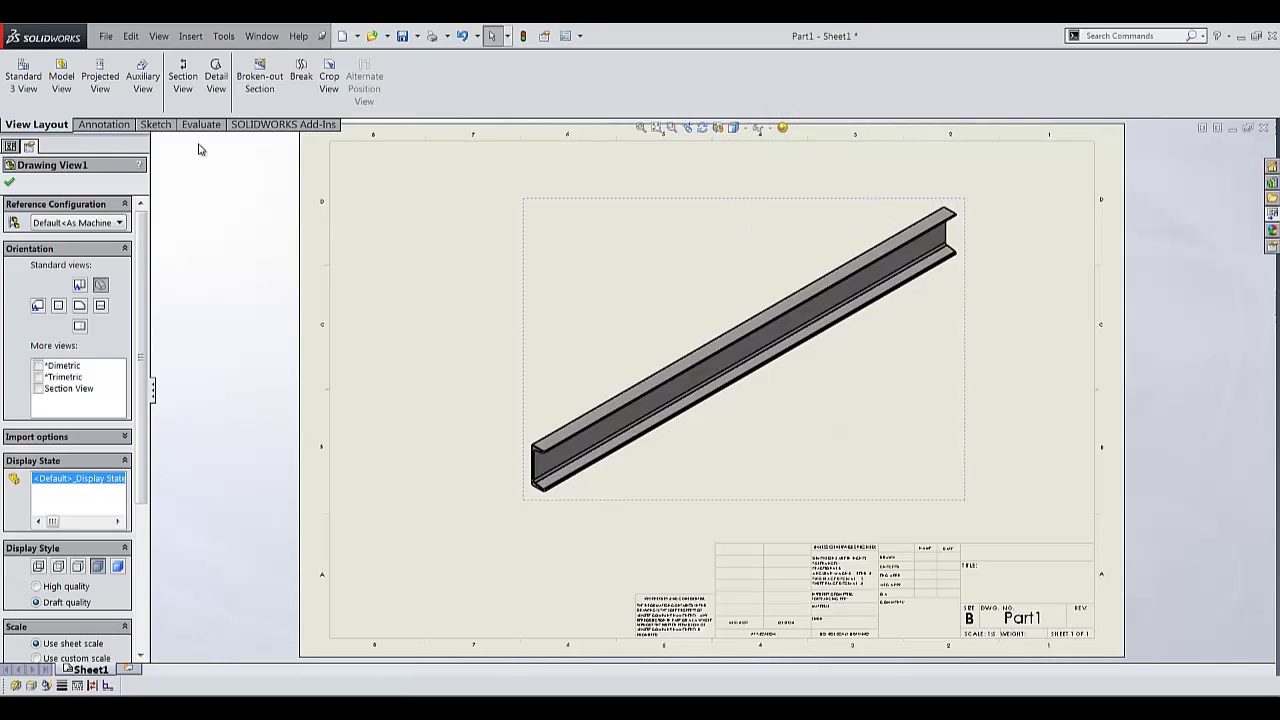
- Add two zig-zag break lines to Drawing View1, removing the beam's middle section
left_click(301, 80)
left_click(886, 316)
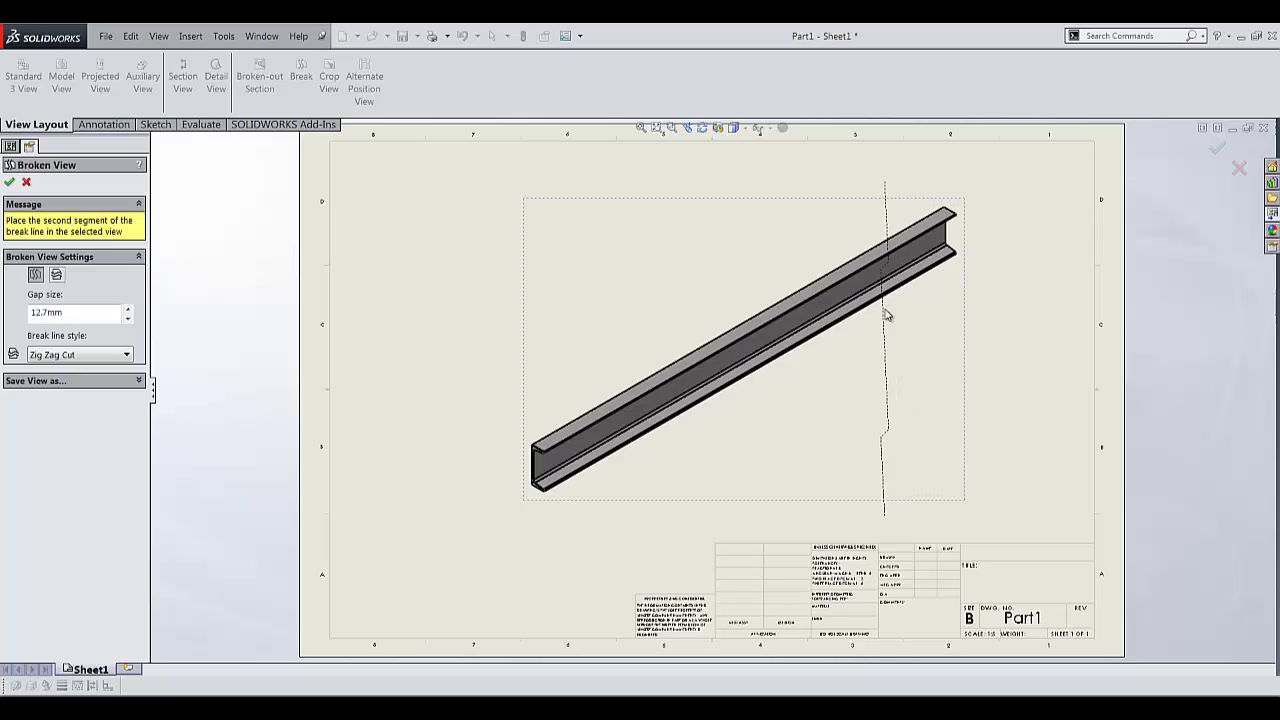
left_click(623, 386)
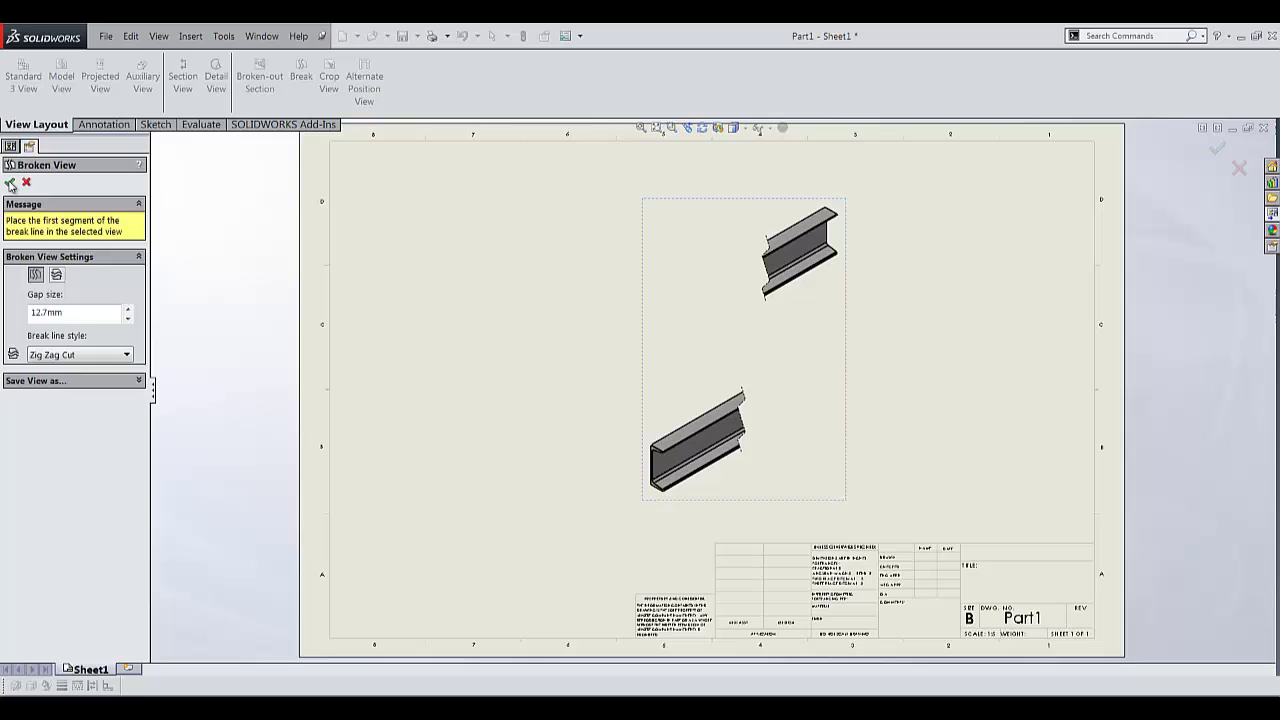
left_click(10, 183)
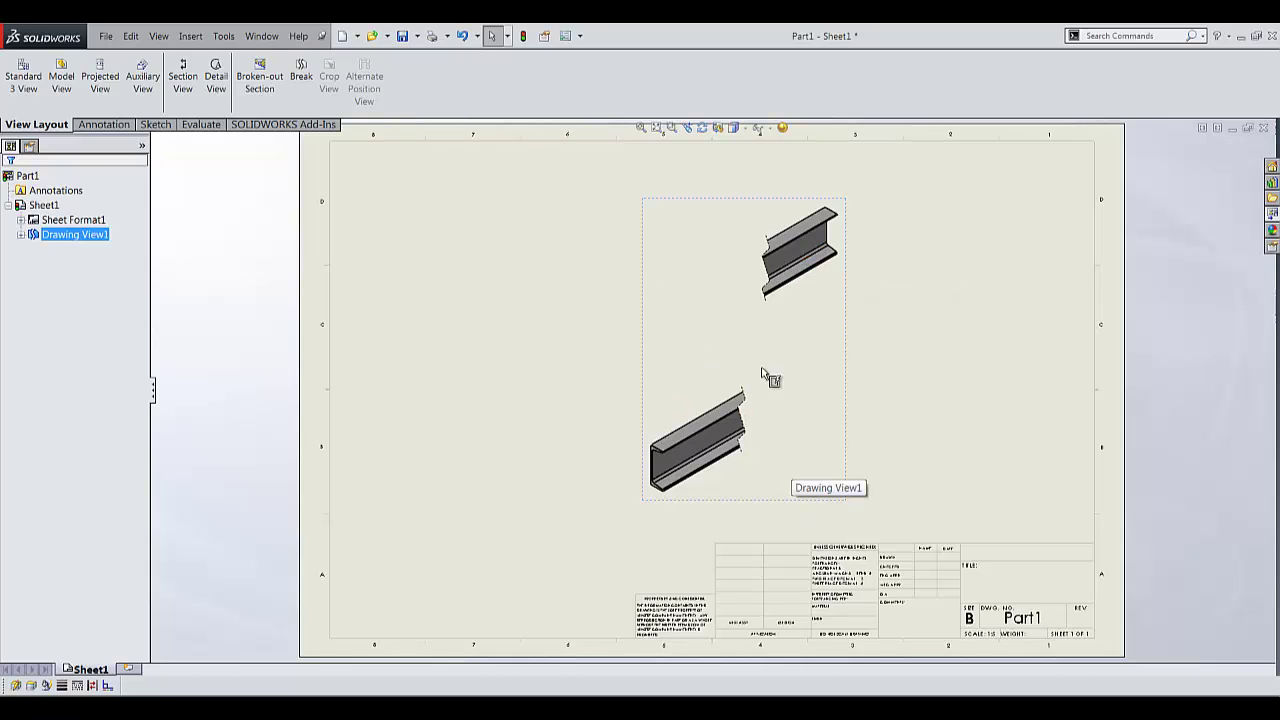
- Drag Drawing View1's break line far left so only the beam's upper end remains
left_click(740, 418)
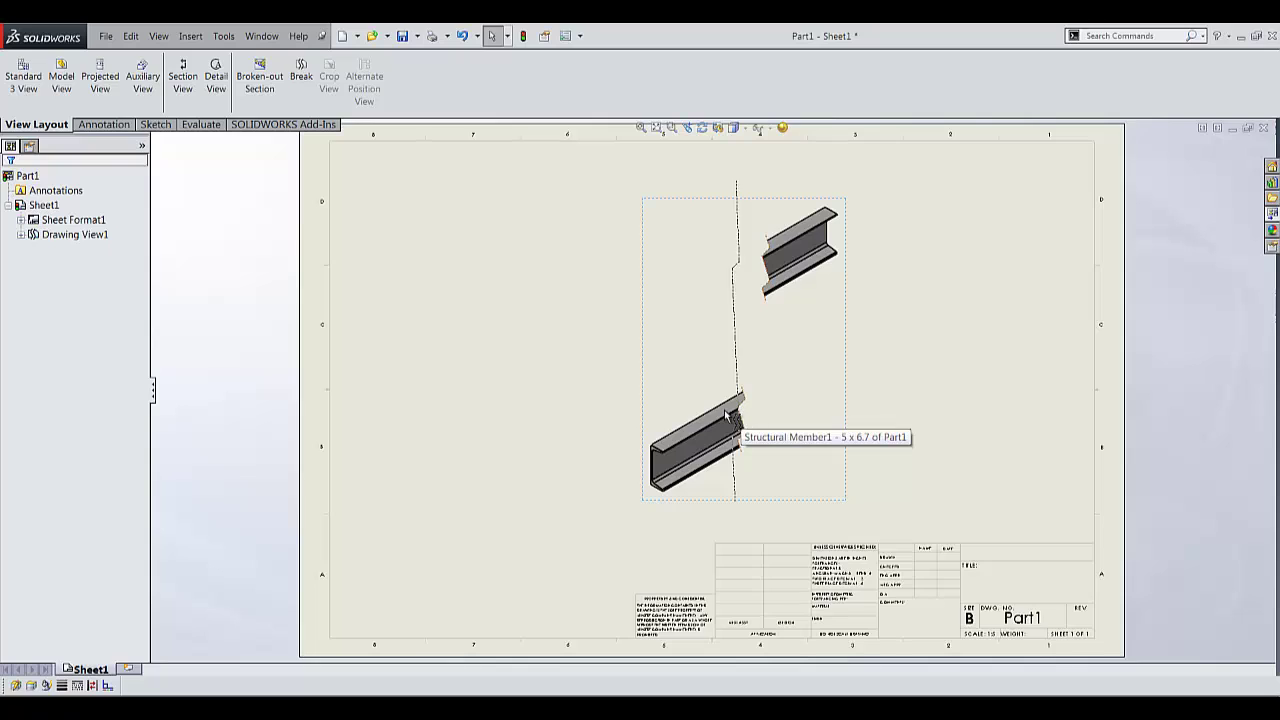
left_click(625, 430)
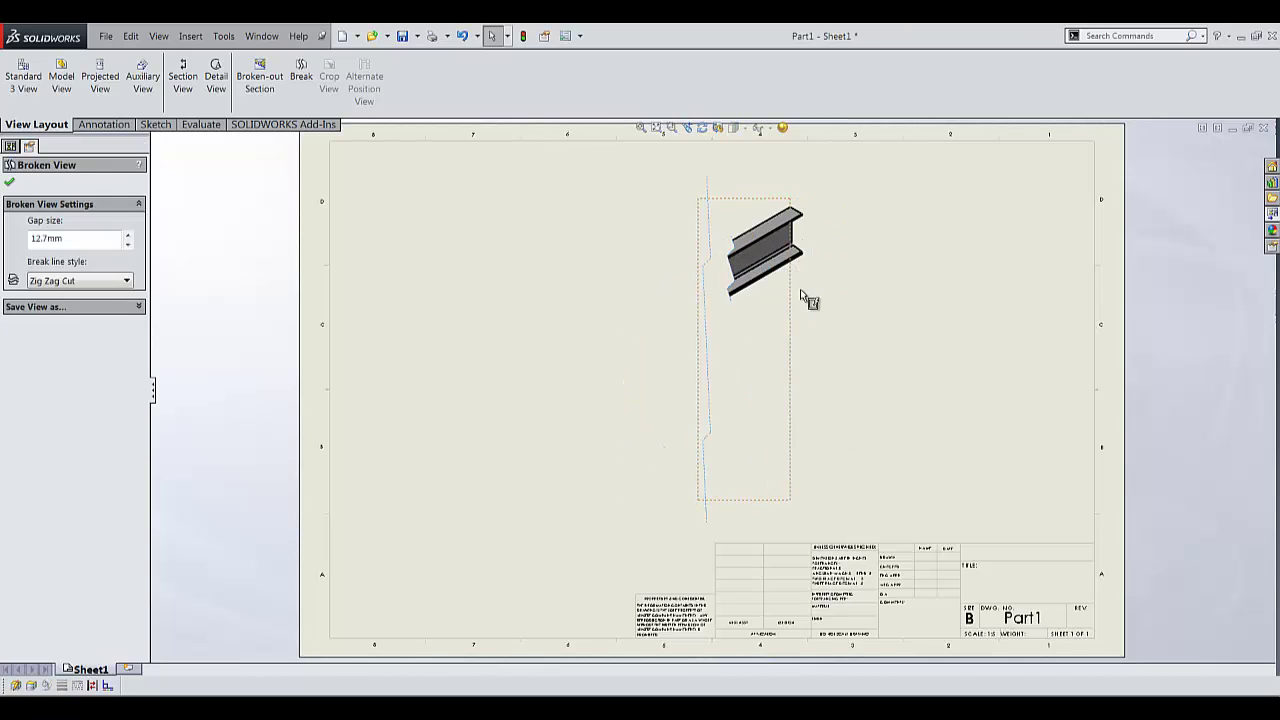
- Place a second Isometric beam view at the sheet's lower left, shaded with edges
left_click(1271, 213)
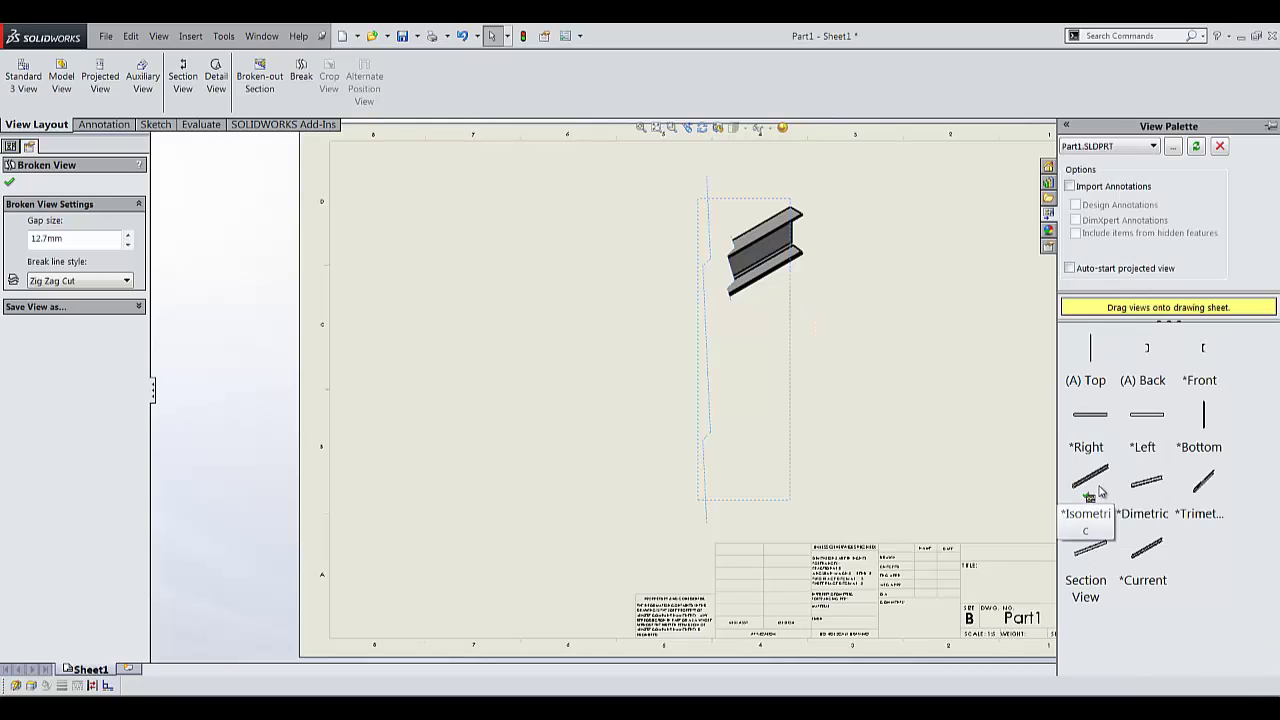
left_click_drag(1101, 494, 385, 392)
mouse_move(757, 533)
left_mouse_down()
mouse_move(640, 514)
mouse_move(671, 534)
mouse_move(357, 538)
left_mouse_up()
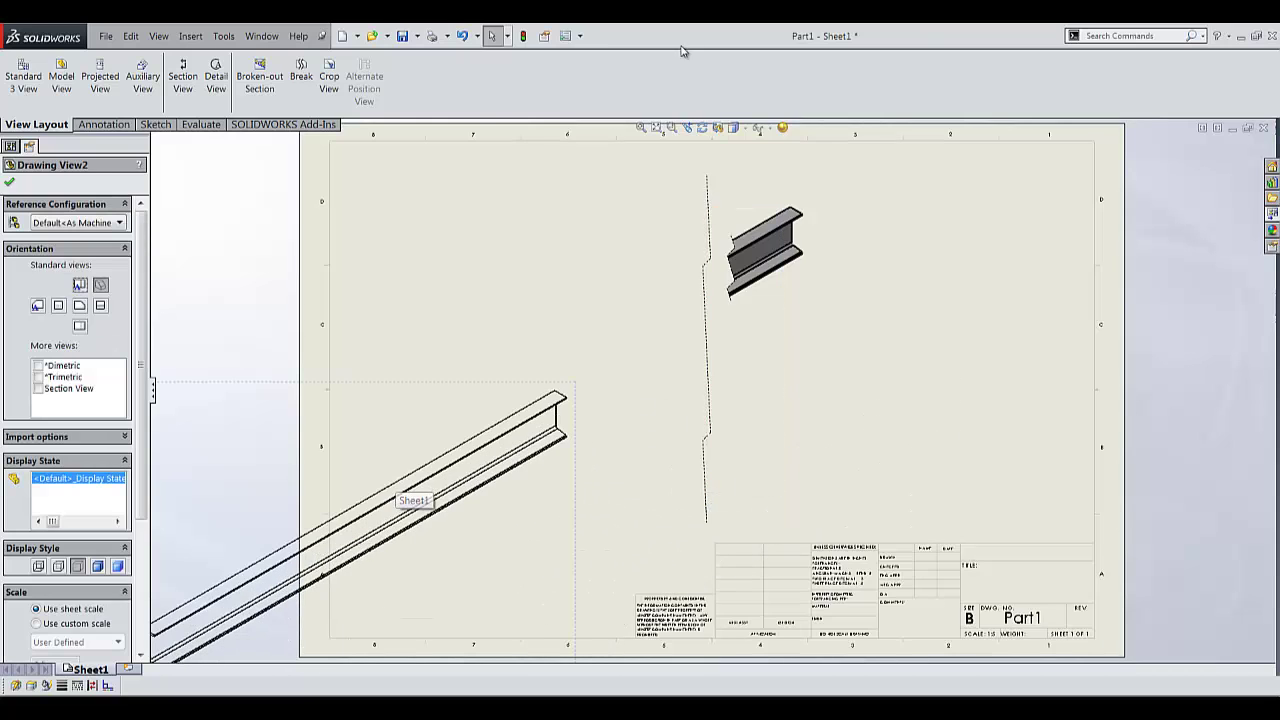
left_click(736, 128)
left_click(737, 148)
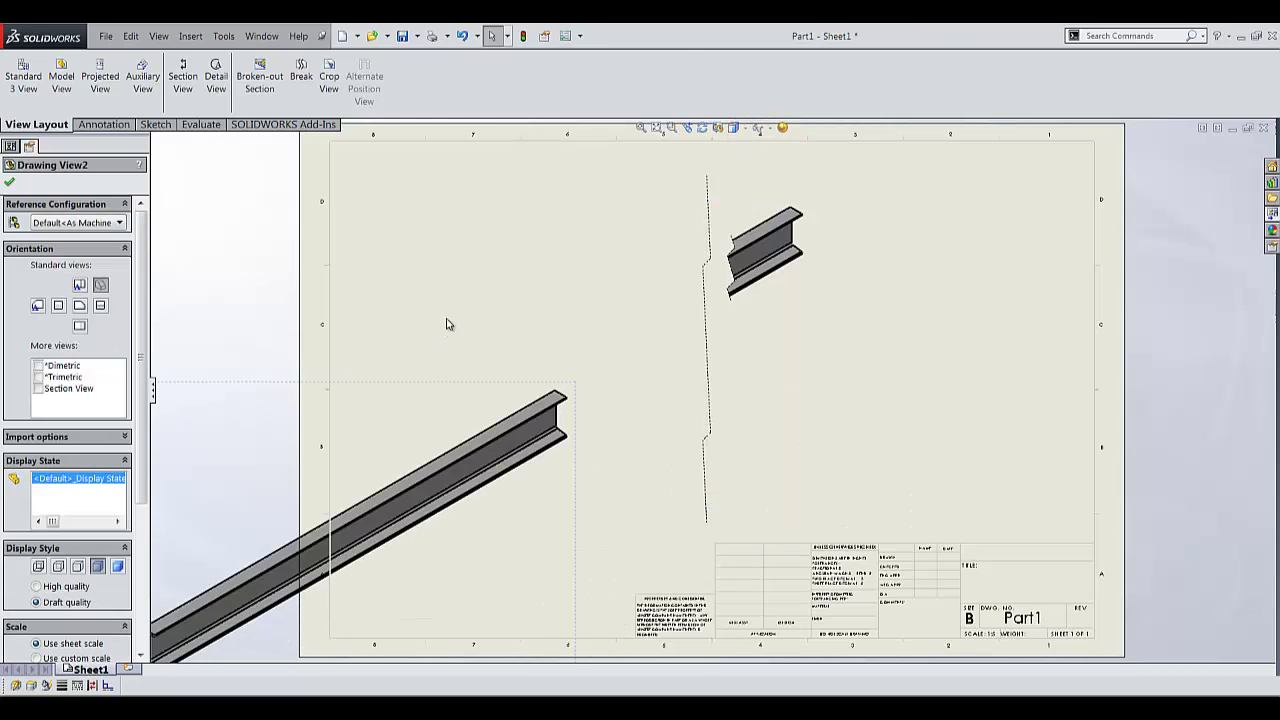
- Break Drawing View2 with two break lines into two short end segments
key("f")
left_click(303, 89)
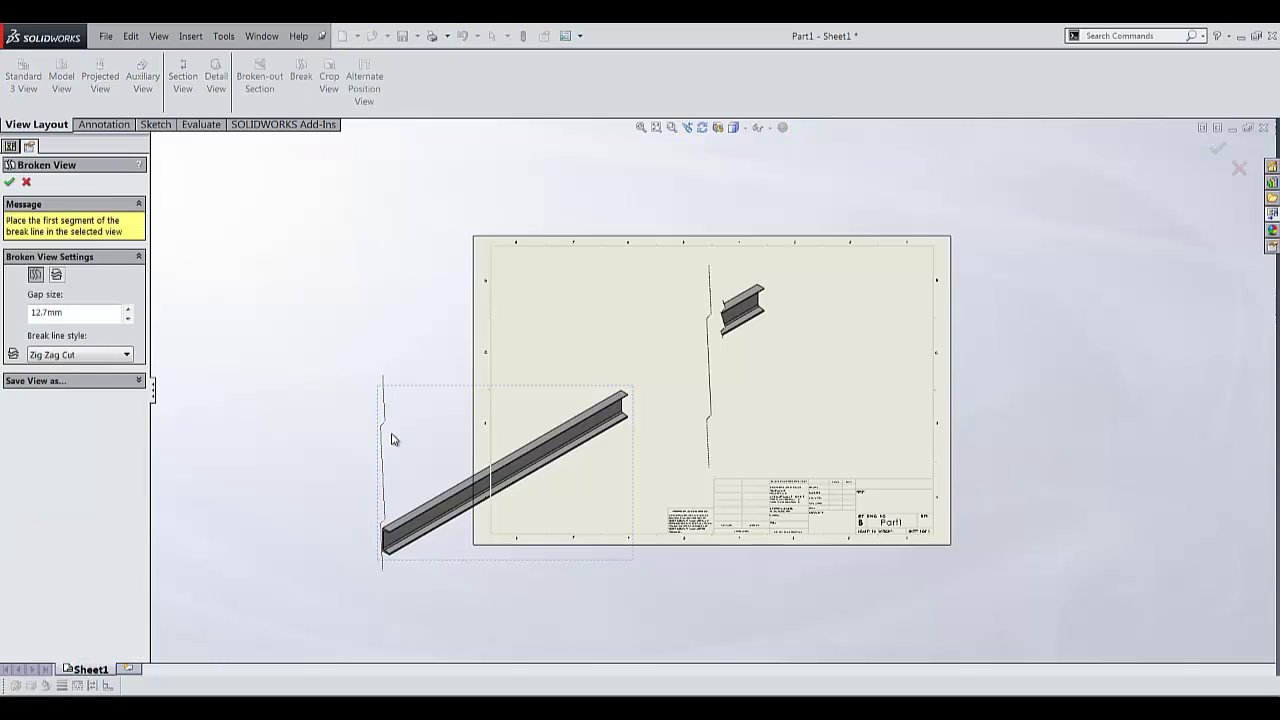
left_click(430, 440)
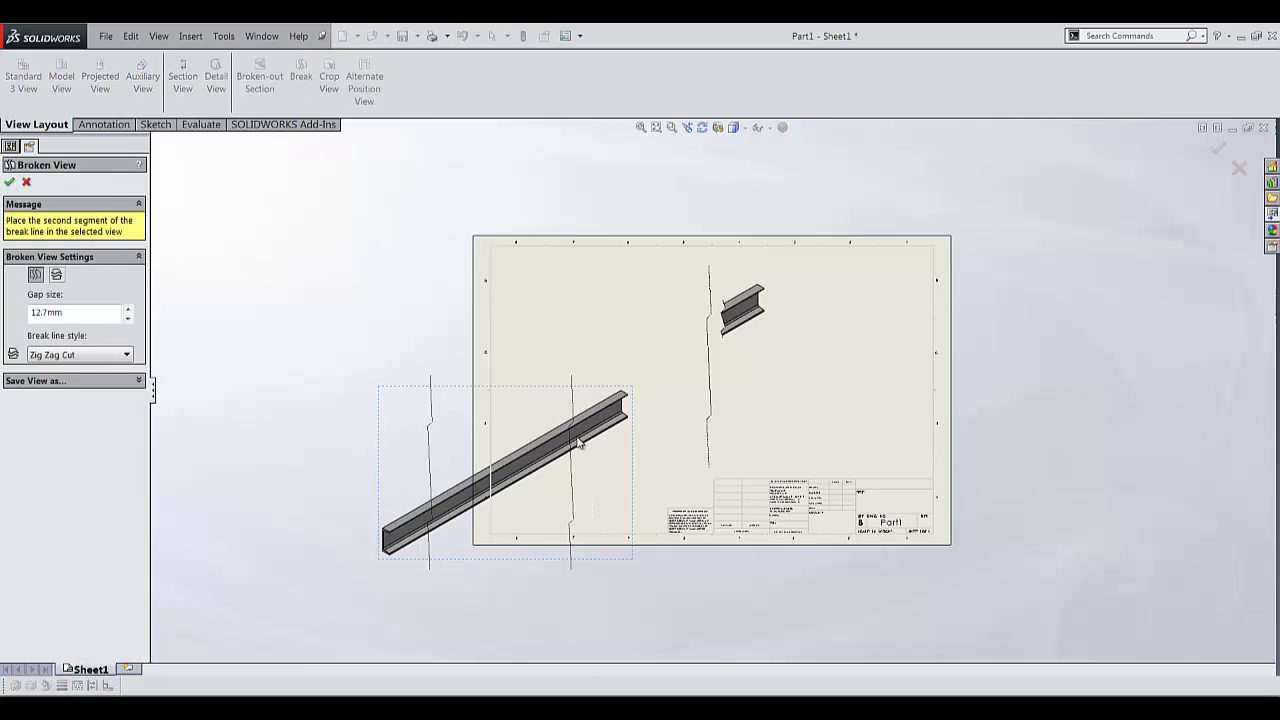
left_click(578, 443)
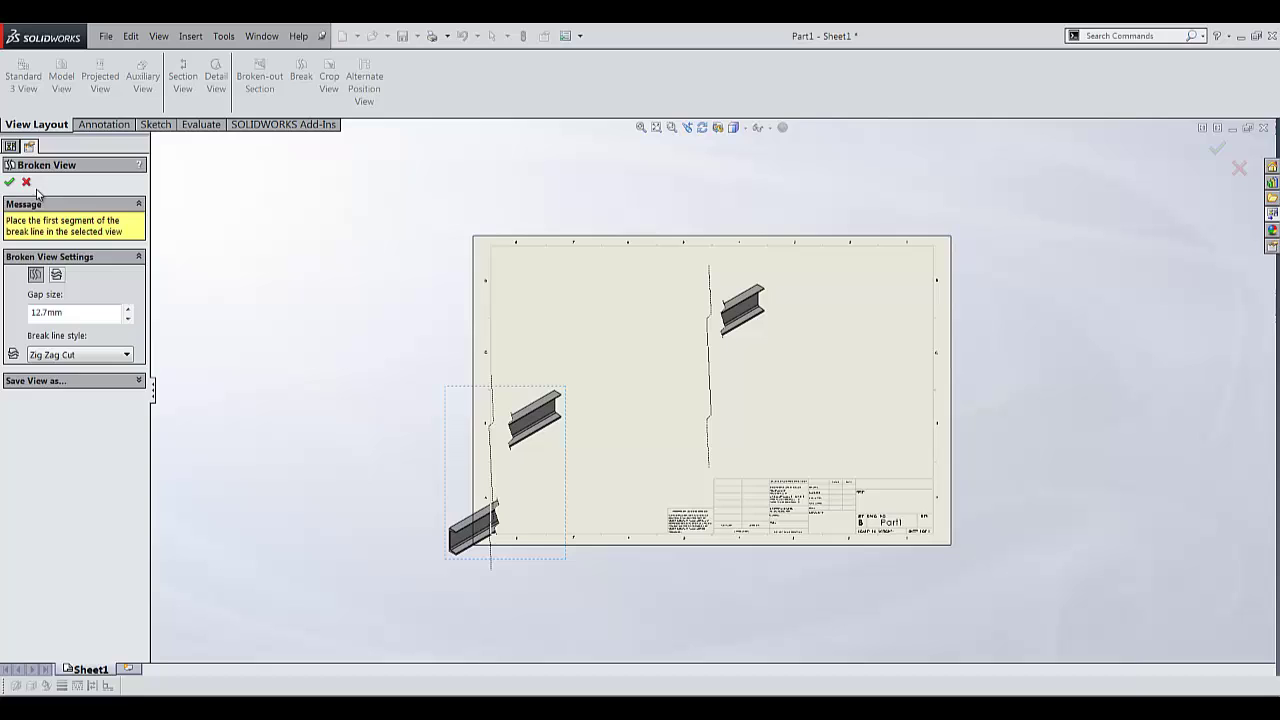
left_click(11, 183)
- Shift Drawing View2's break line and lower-left half to line up with the other channel half
scroll(560, 434, "down", 2)
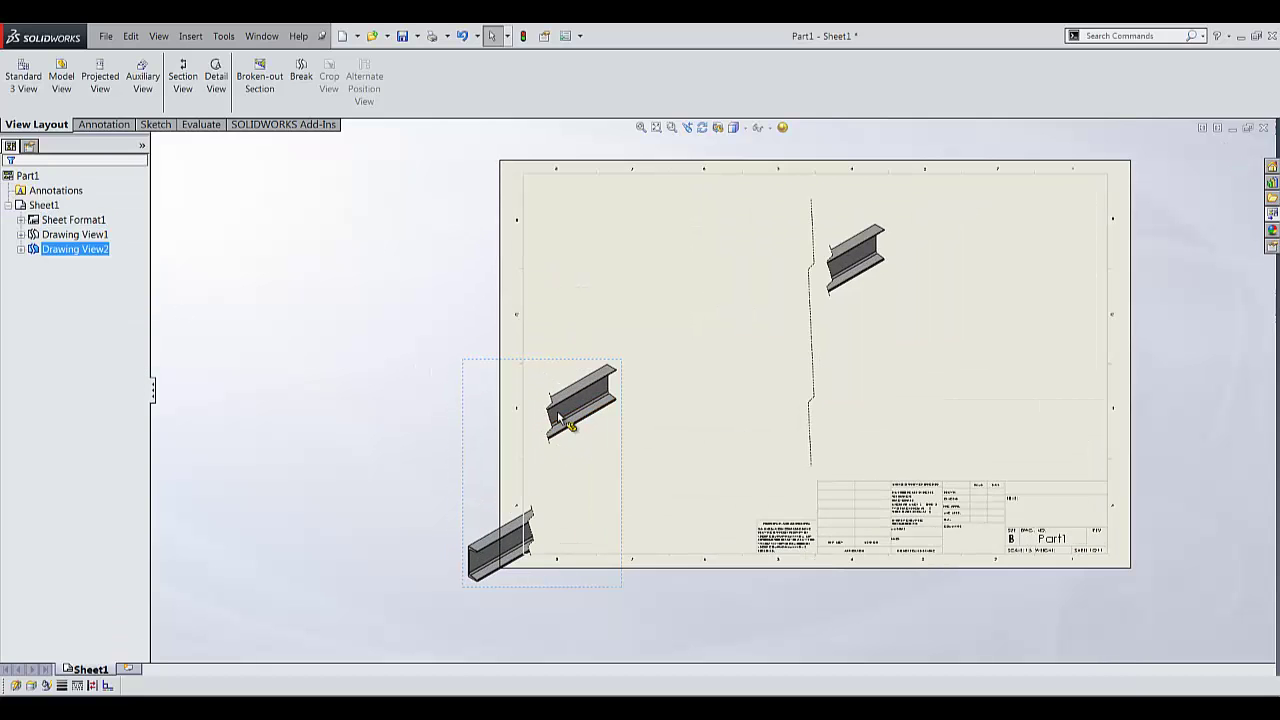
left_click_drag(550, 412, 651, 417)
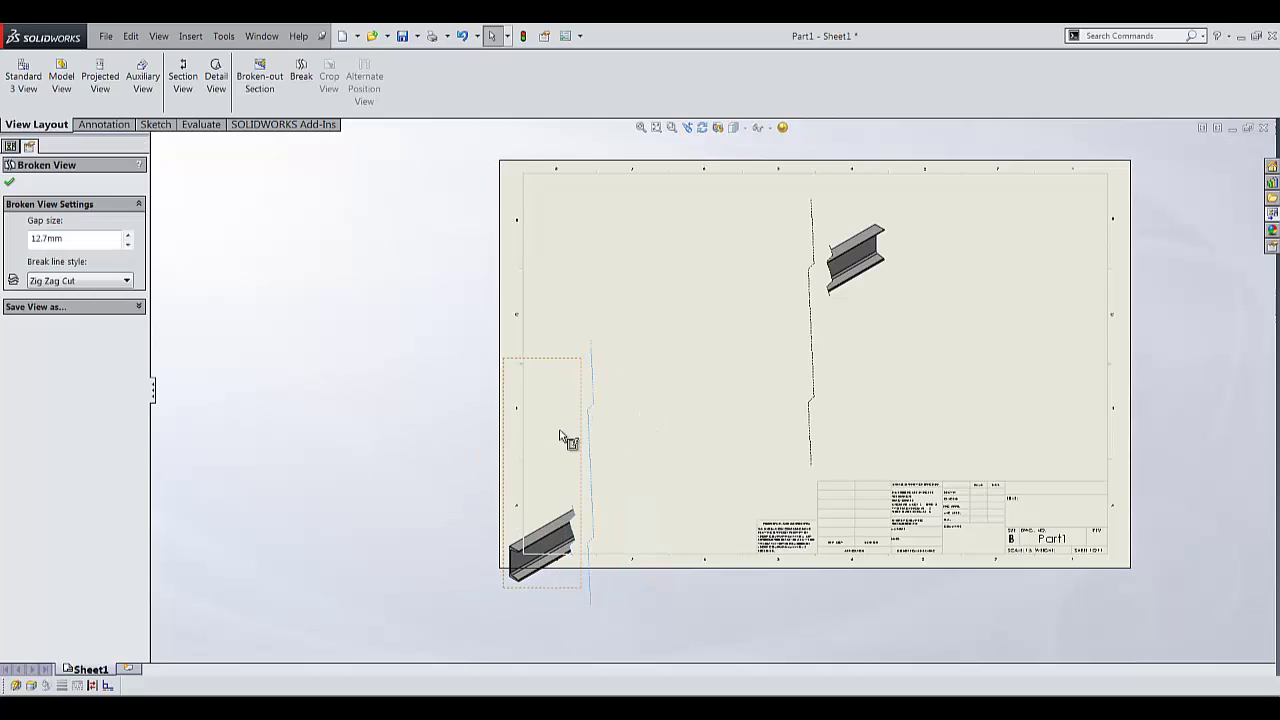
left_click(580, 371)
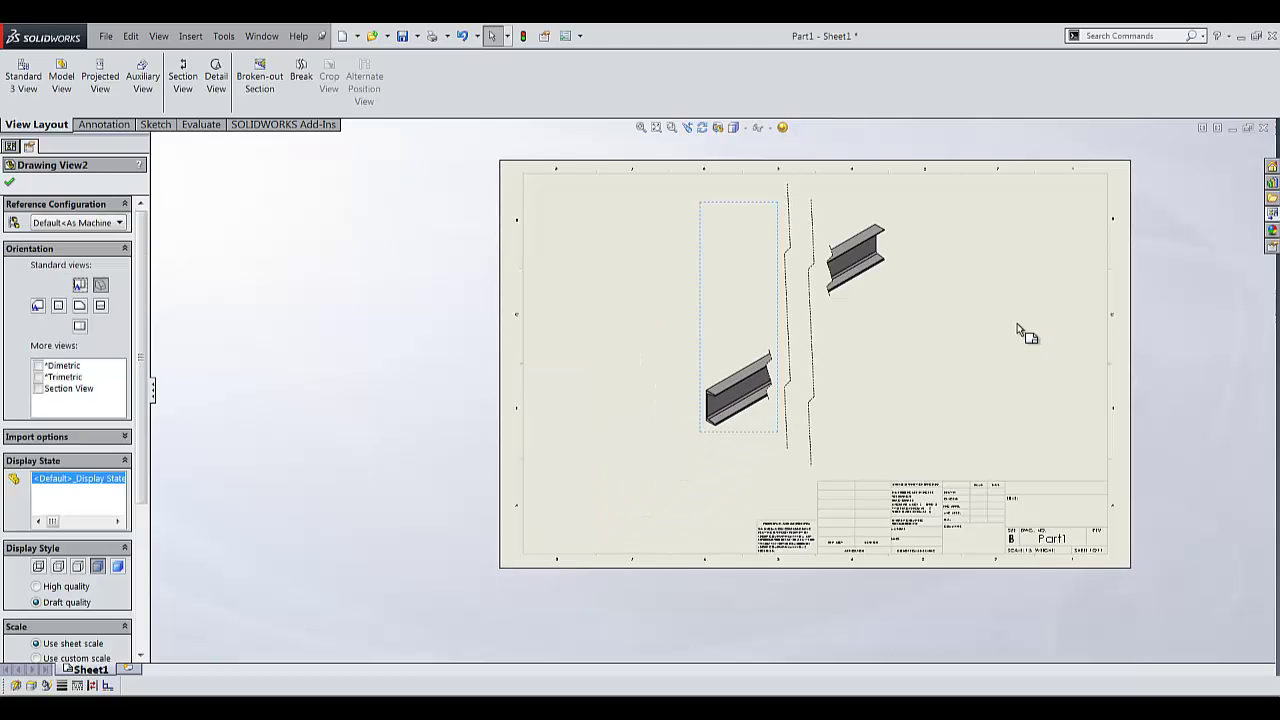
scroll(837, 366, "up", 2)
scroll(823, 294, "down", 6)
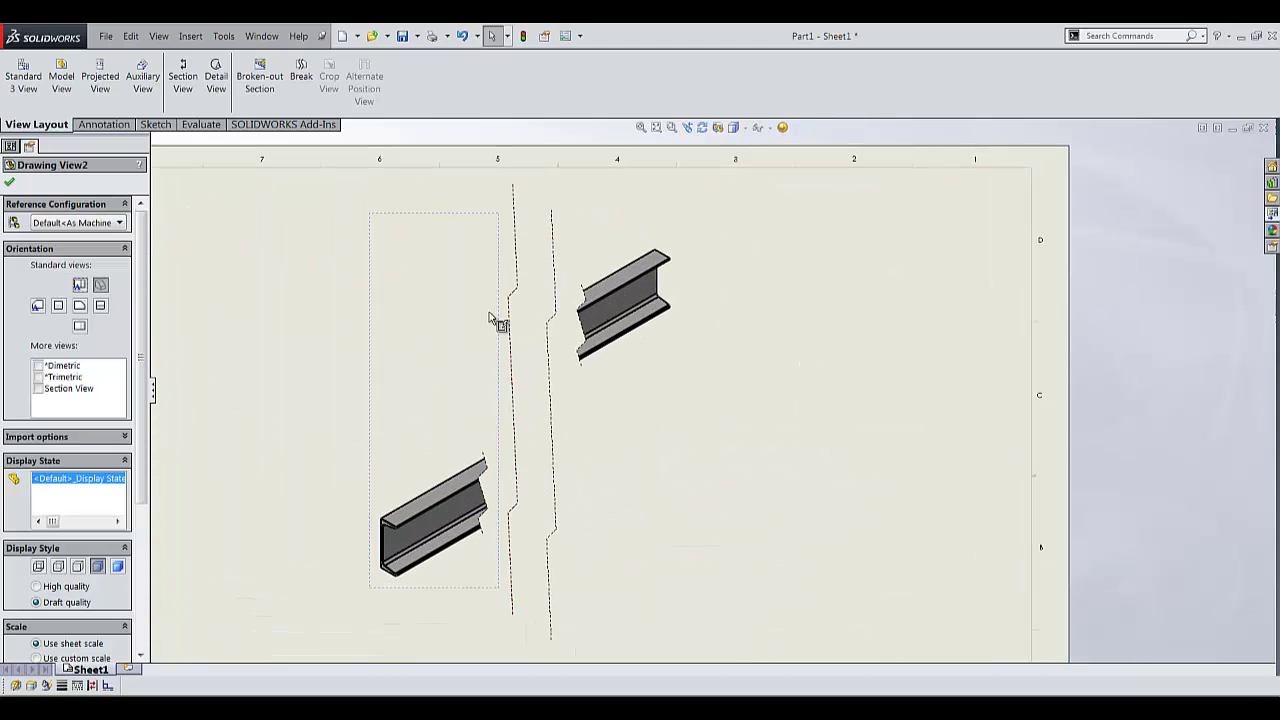
left_click_drag(503, 323, 586, 175)
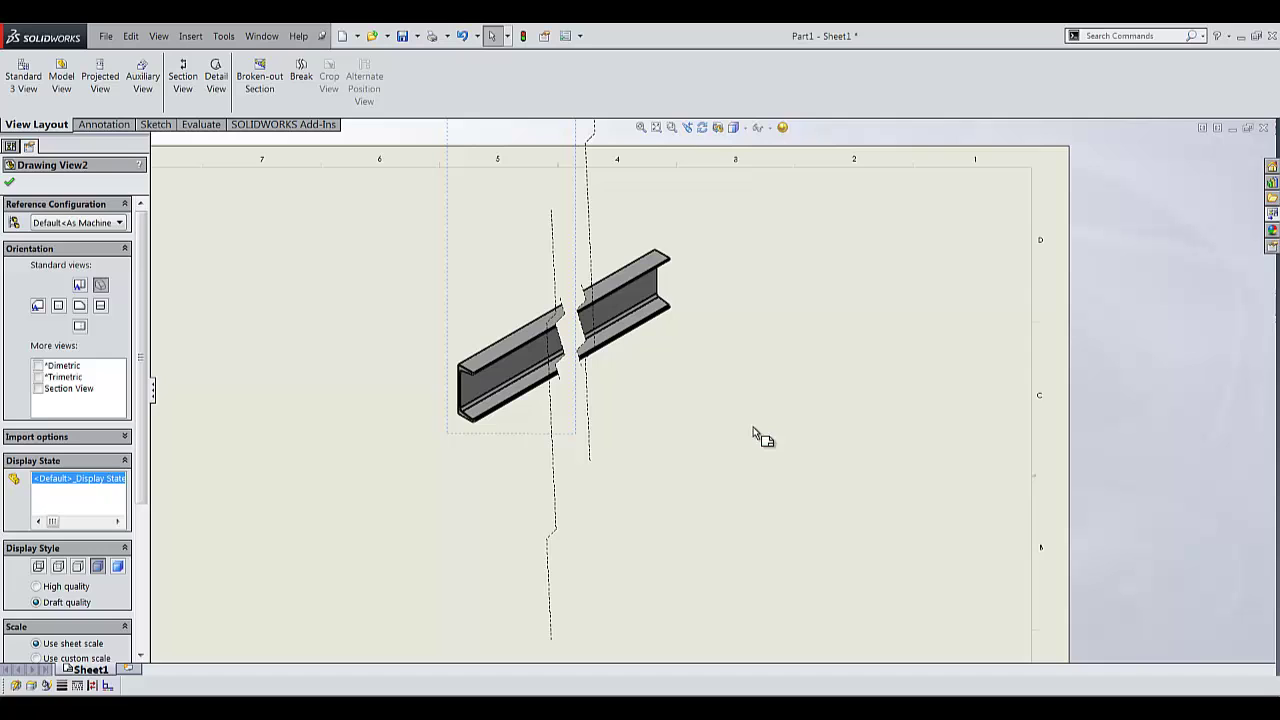
scroll(627, 378, "up", 3)
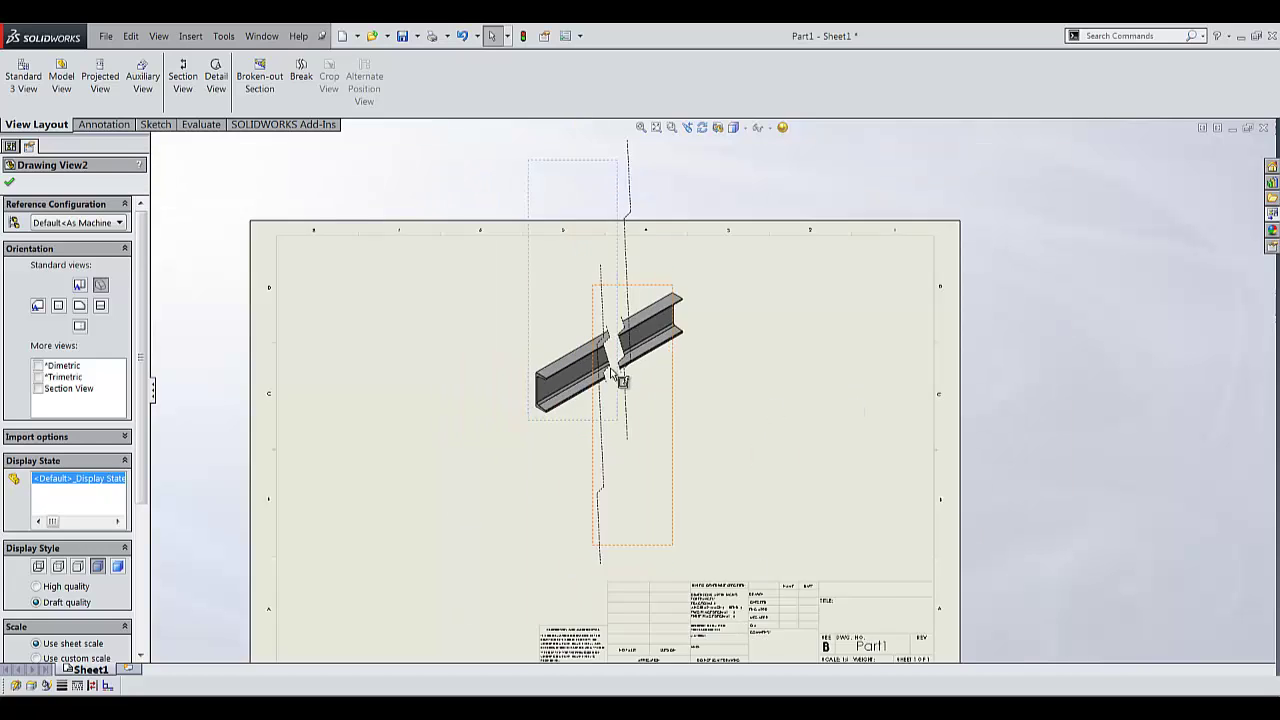
scroll(690, 376, "down", 3)
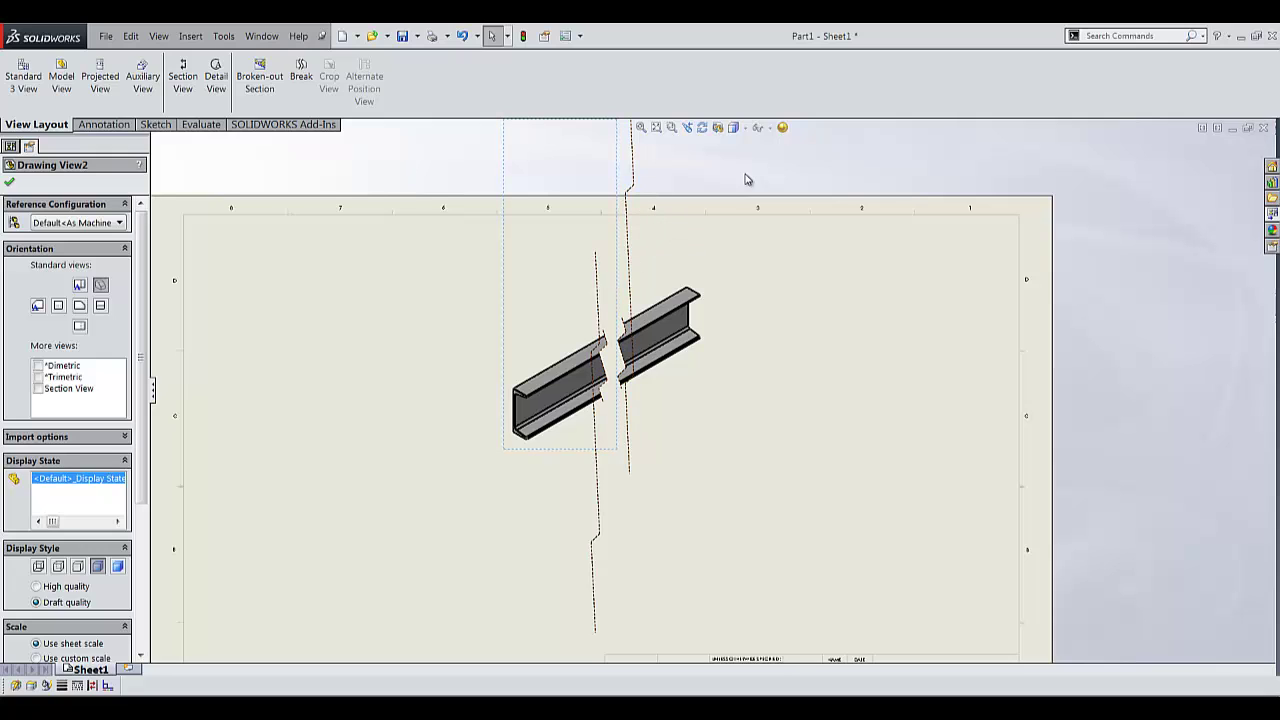
left_click(12, 183)
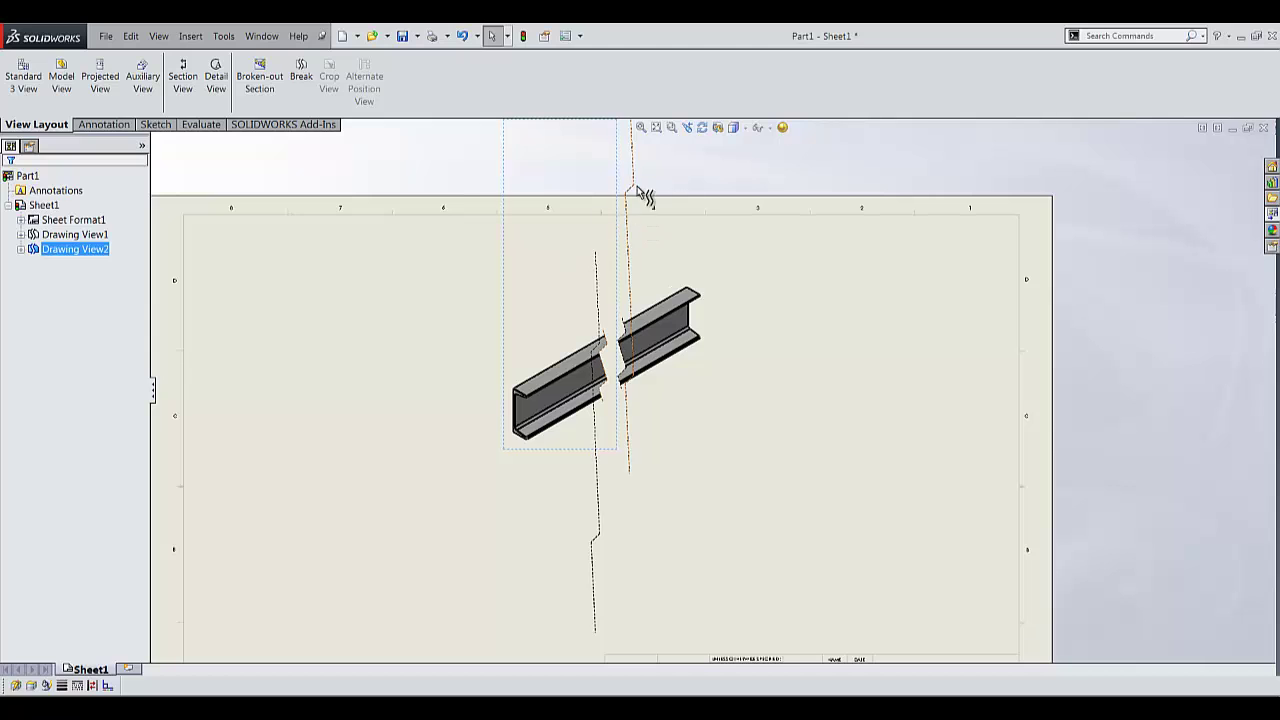
- Create a new drawing layer named 'Break line' in Layer Properties
left_click(31, 686)
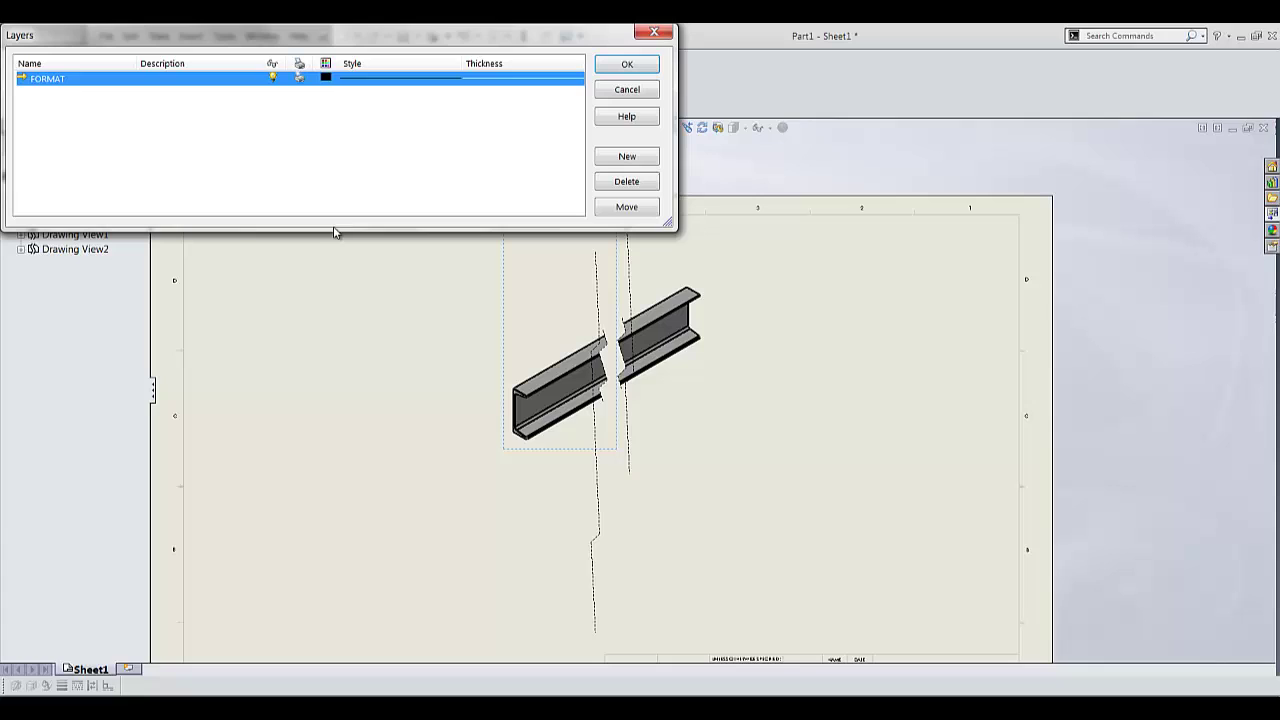
left_click(627, 157)
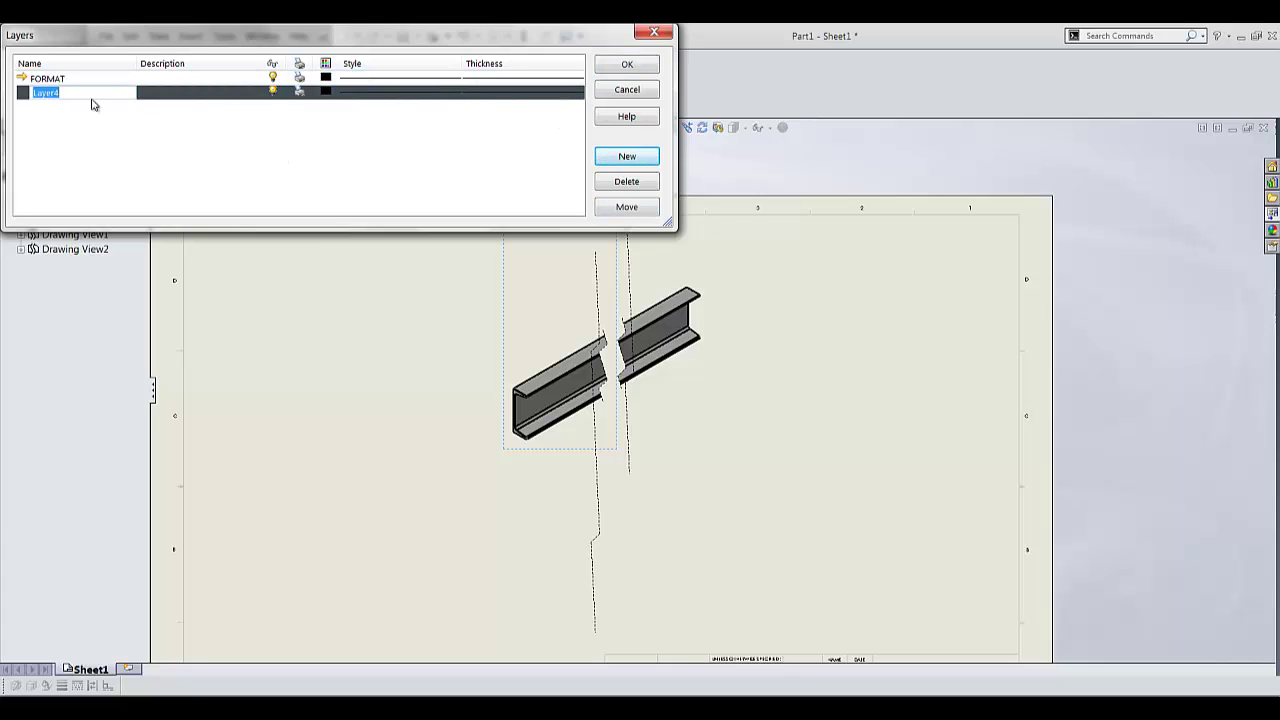
type("Break line")
left_click(627, 65)
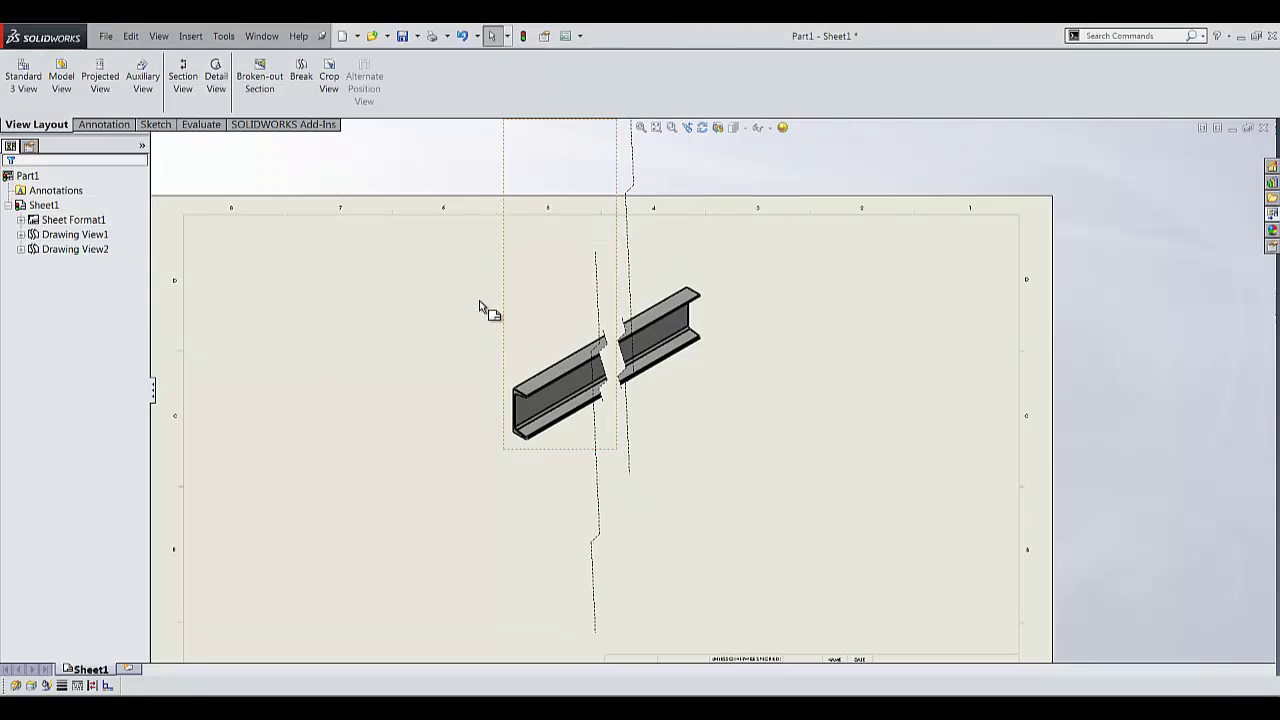
- Assign both break lines of the broken view to the Break line layer
left_click(633, 181)
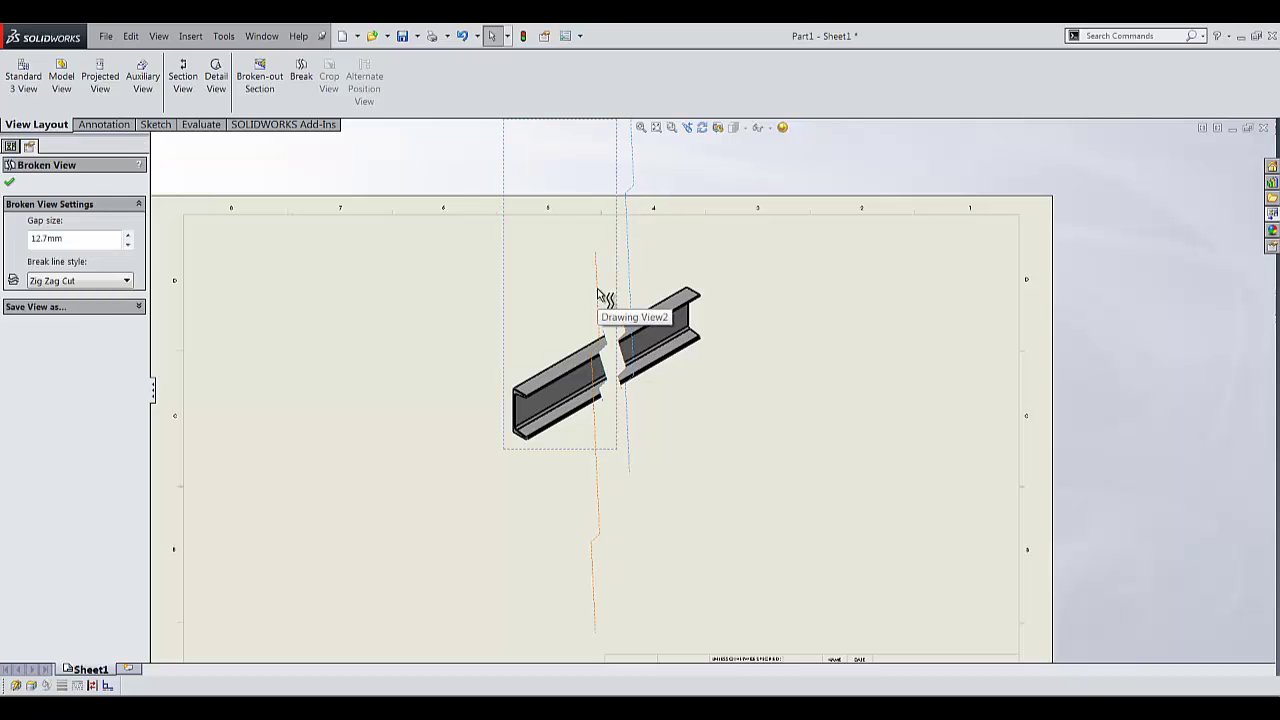
left_click(600, 289)
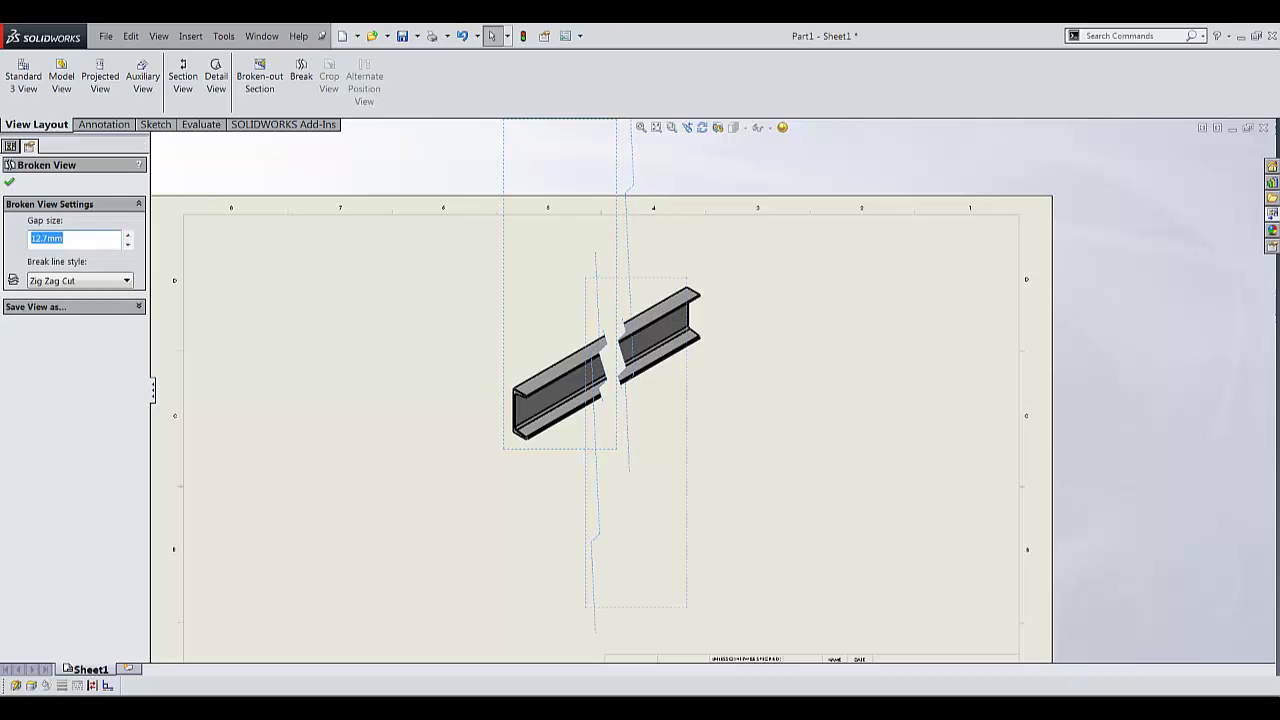
left_click(16, 686)
left_click(100, 650)
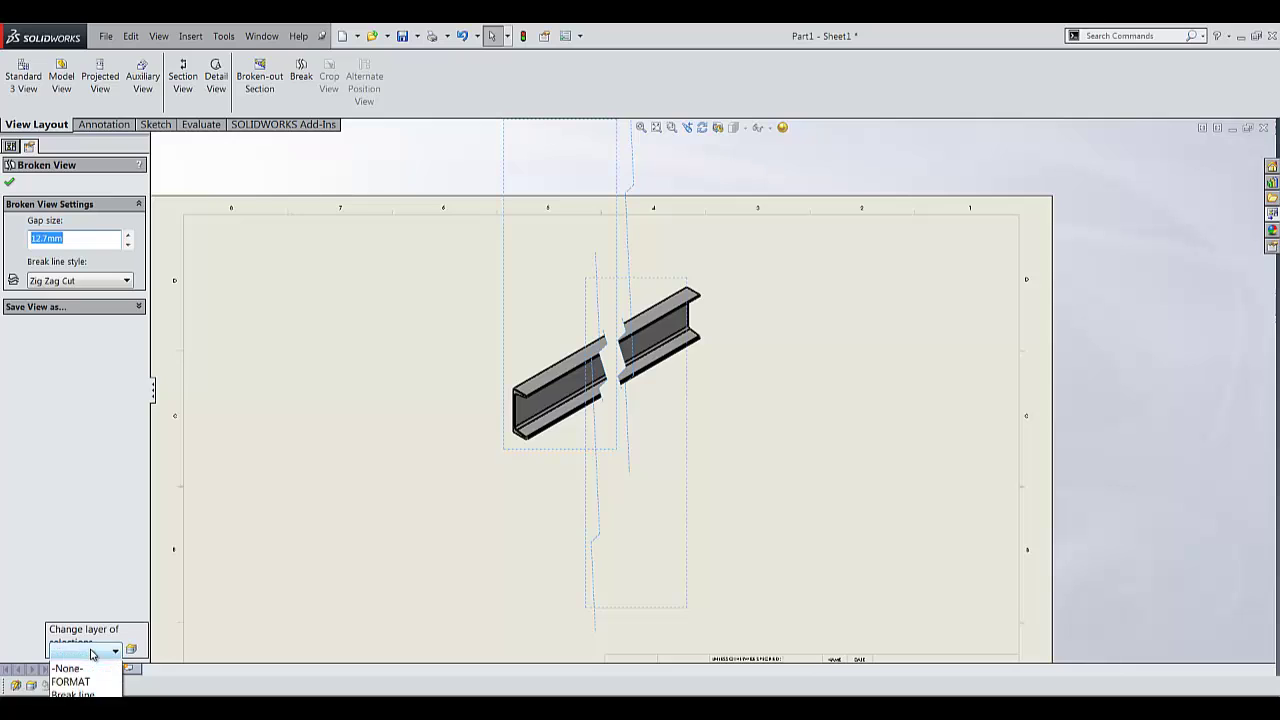
left_click(169, 634)
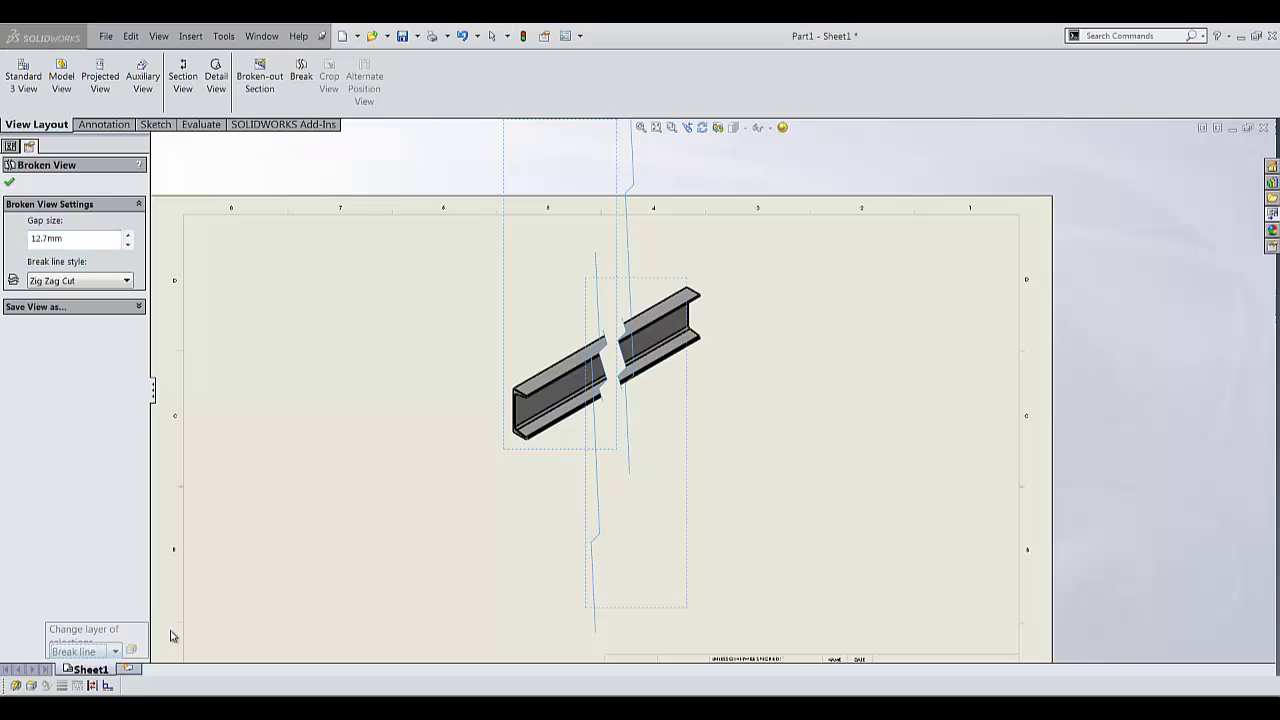
- Turn off the Break line layer's visibility and finish editing the broken view
left_click(31, 686)
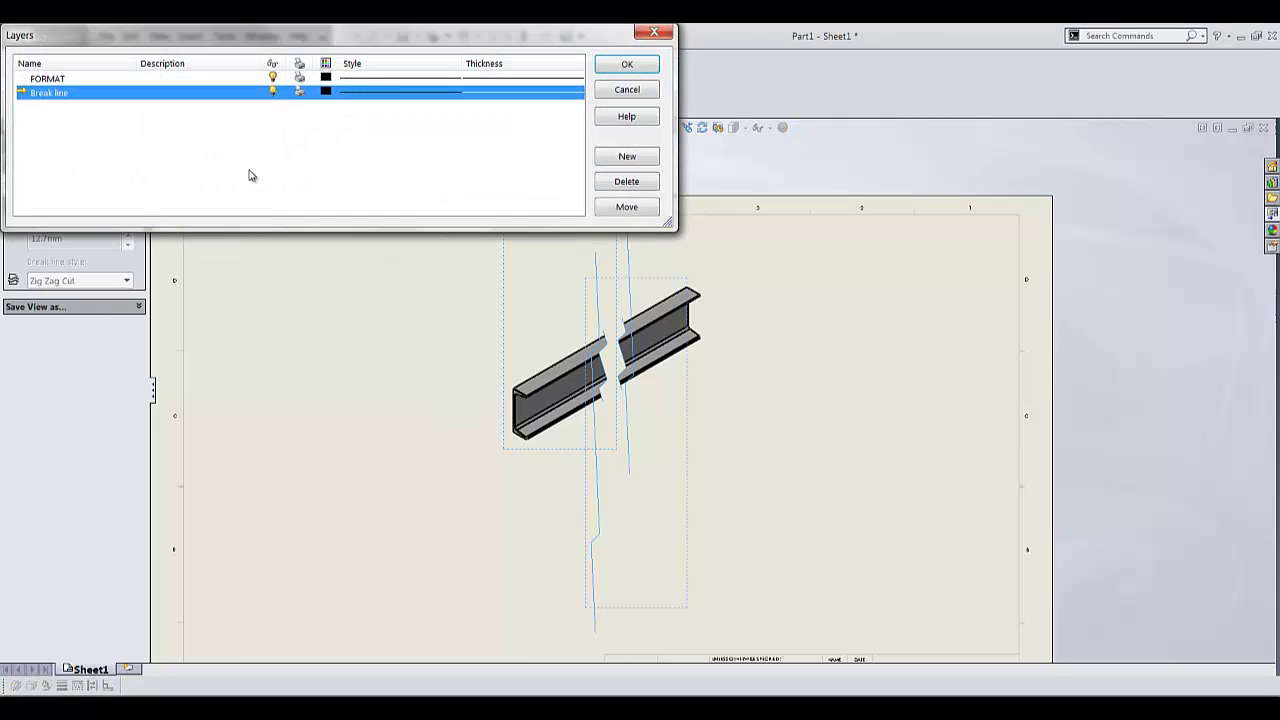
left_click(273, 92)
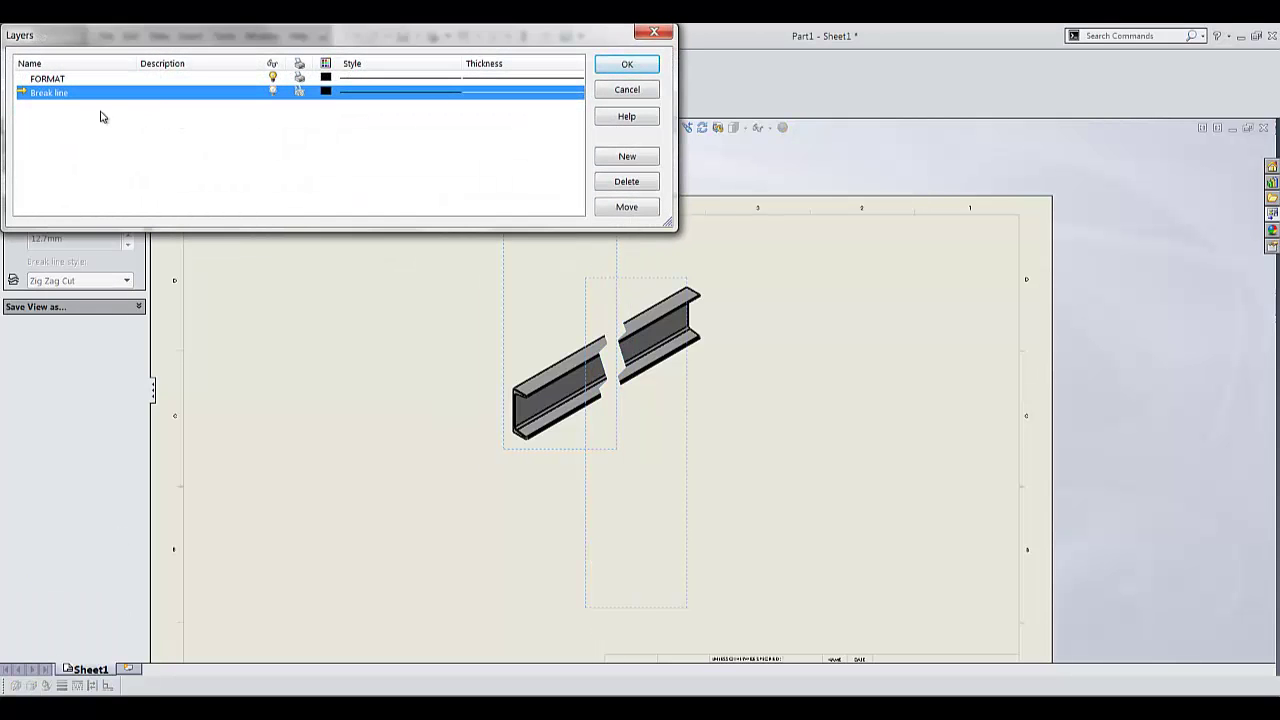
left_click(627, 90)
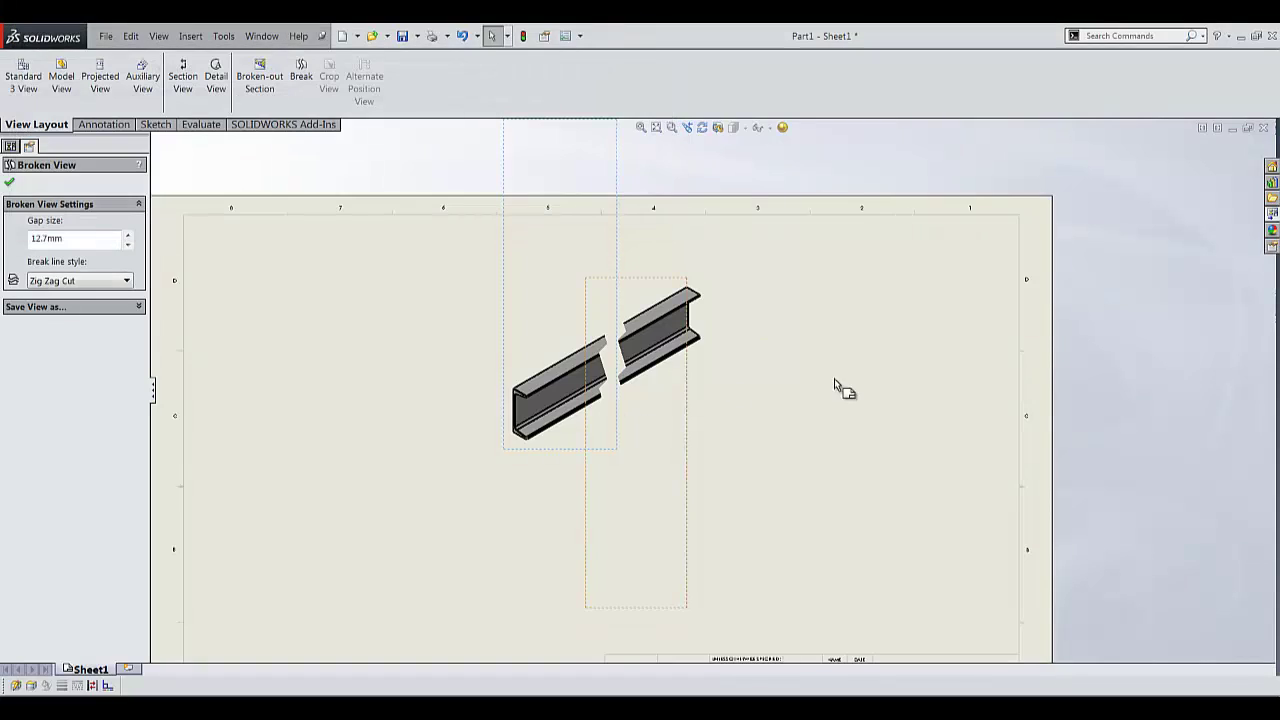
key("Return")
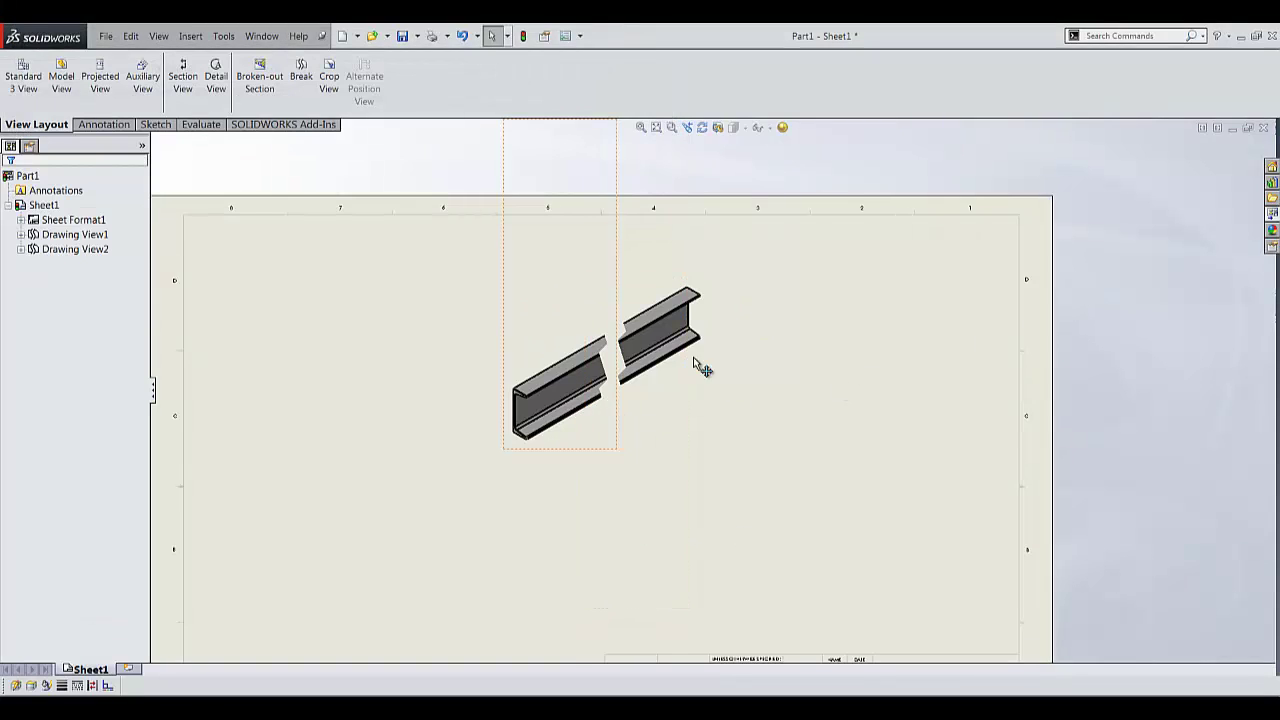